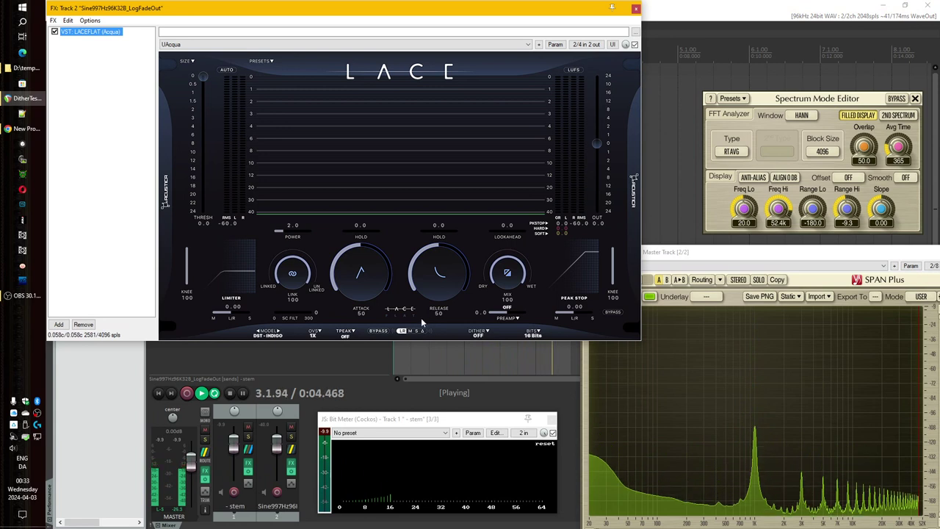
- Switch the 16-bit dither in LACE through Truncate, TPDF and TPDF 2, comparing each one's spectrum
{"action": "left_click", "coordinate": [477, 334]}
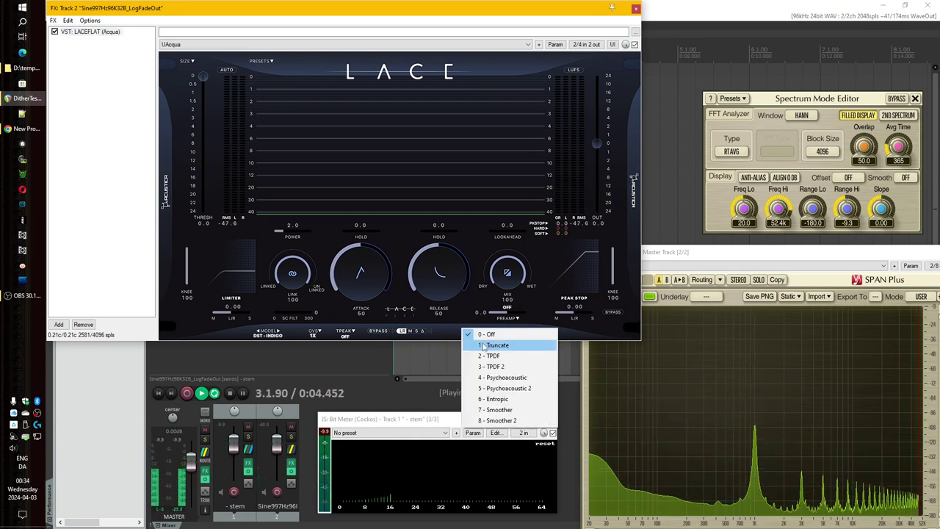
{"action": "left_click", "coordinate": [483, 345]}
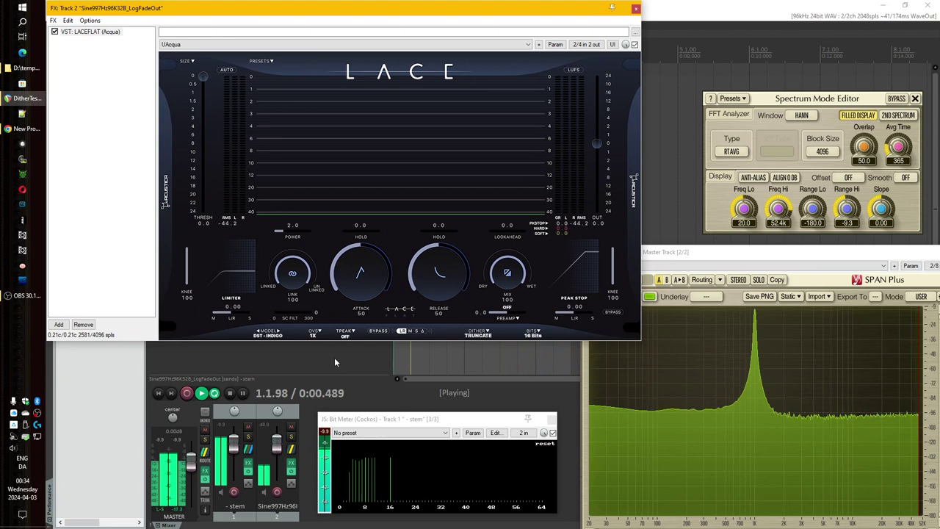
{"action": "left_click", "coordinate": [484, 337]}
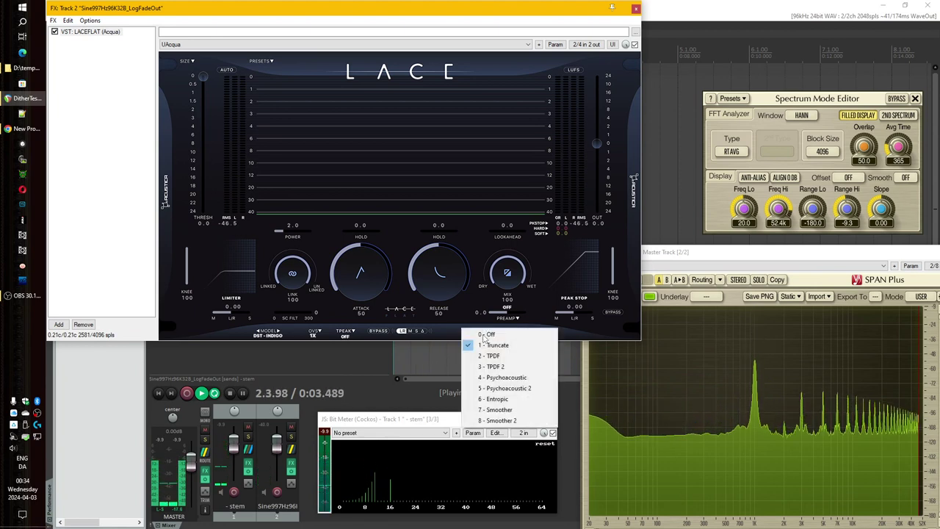
{"action": "left_click", "coordinate": [481, 354]}
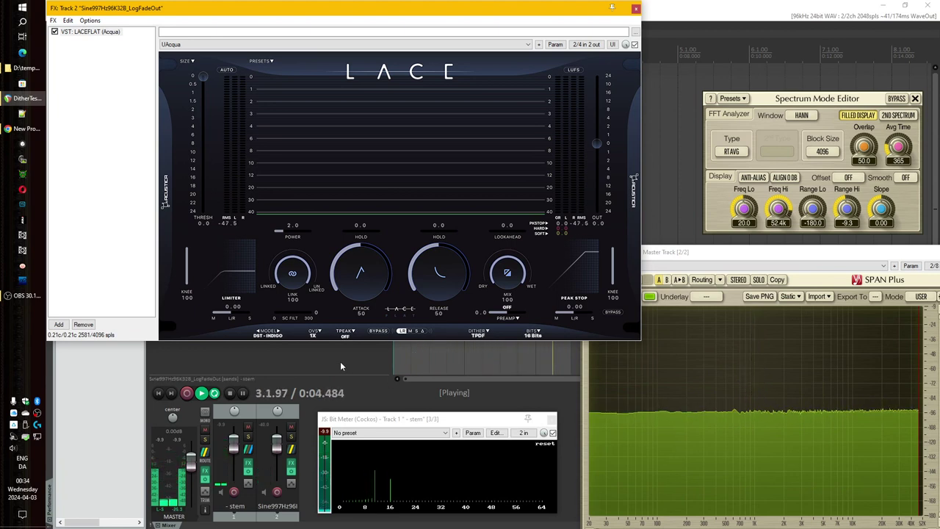
{"action": "left_click", "coordinate": [479, 334]}
{"action": "left_click", "coordinate": [487, 366]}
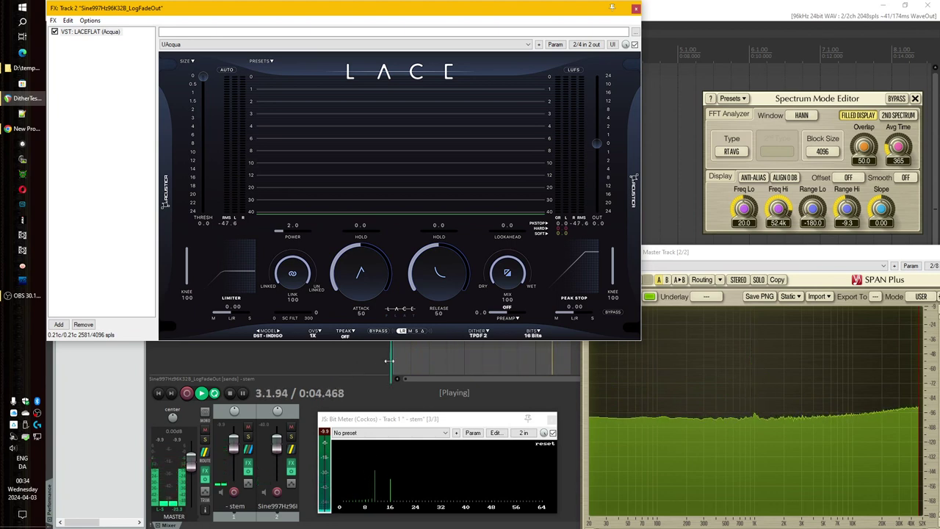
- Switch the 16-bit dither to Psychoacoustic and Psychoacoustic 2, comparing their noise shaping in the spectrum
{"action": "left_click", "coordinate": [480, 335]}
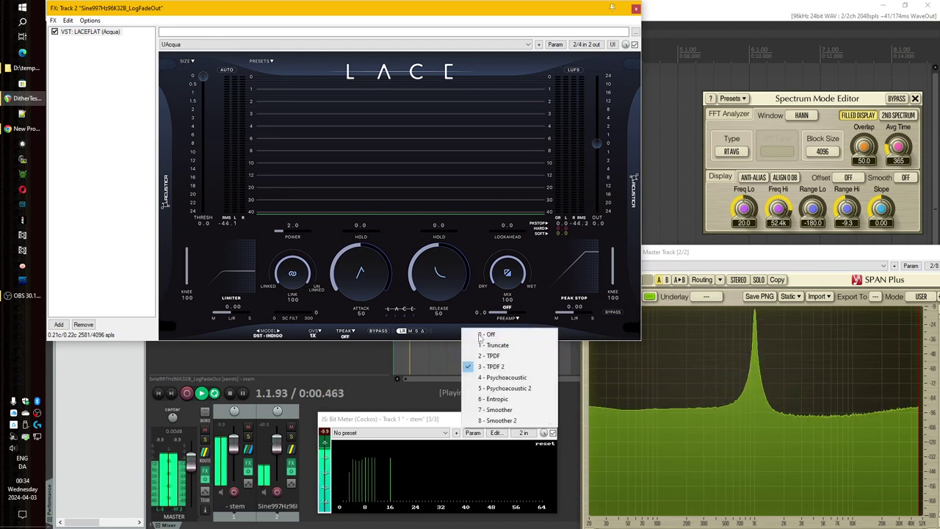
{"action": "left_click", "coordinate": [489, 378]}
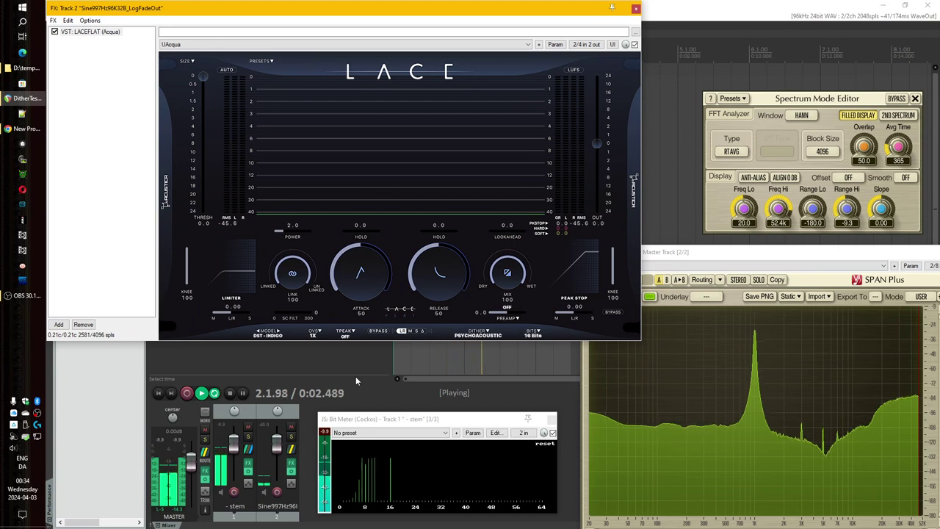
{"action": "left_click", "coordinate": [474, 336]}
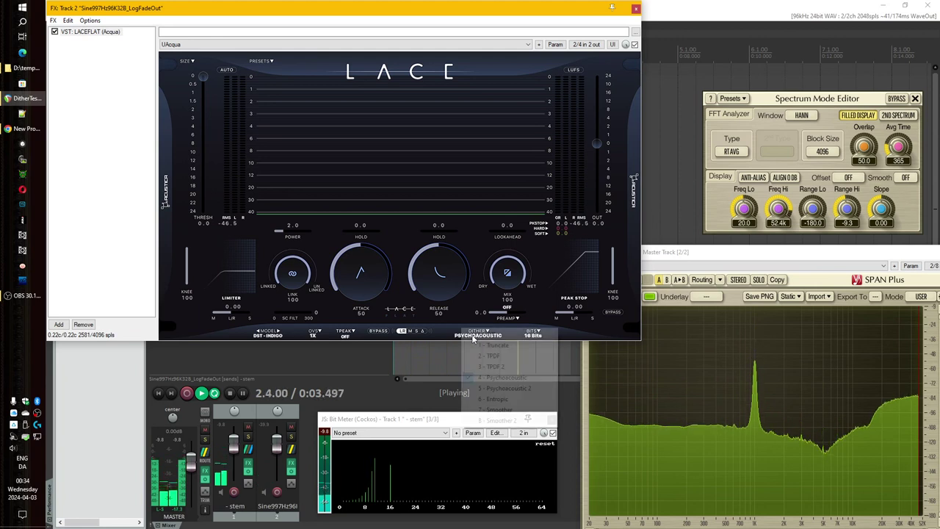
{"action": "left_click", "coordinate": [487, 388]}
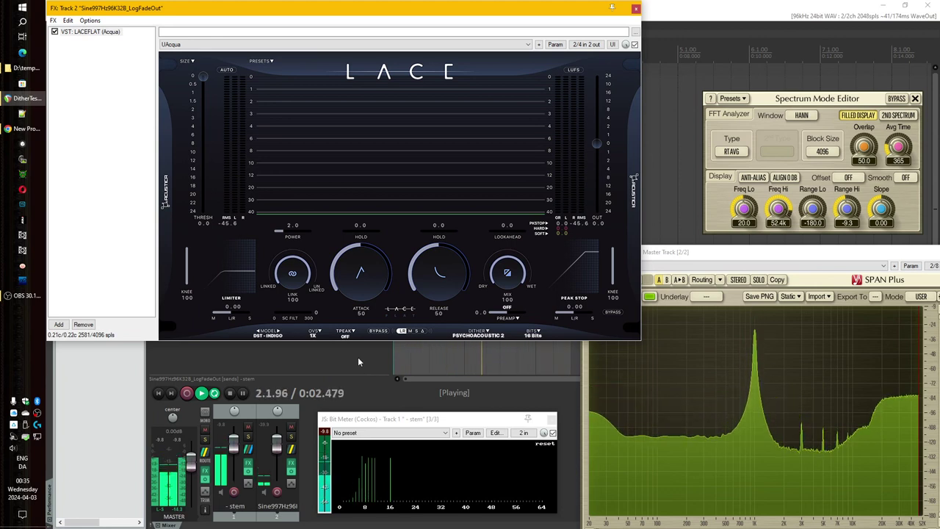
- Switch the 16-bit dither through Entropic, Smoother and Smoother 2, comparing each one's noise shaping in the spectrum
{"action": "left_click", "coordinate": [487, 337]}
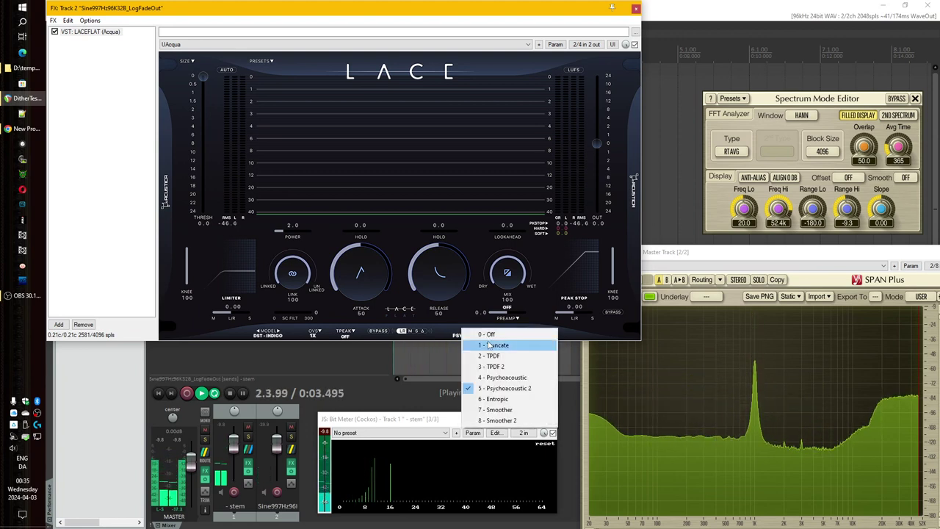
{"action": "left_click", "coordinate": [491, 397]}
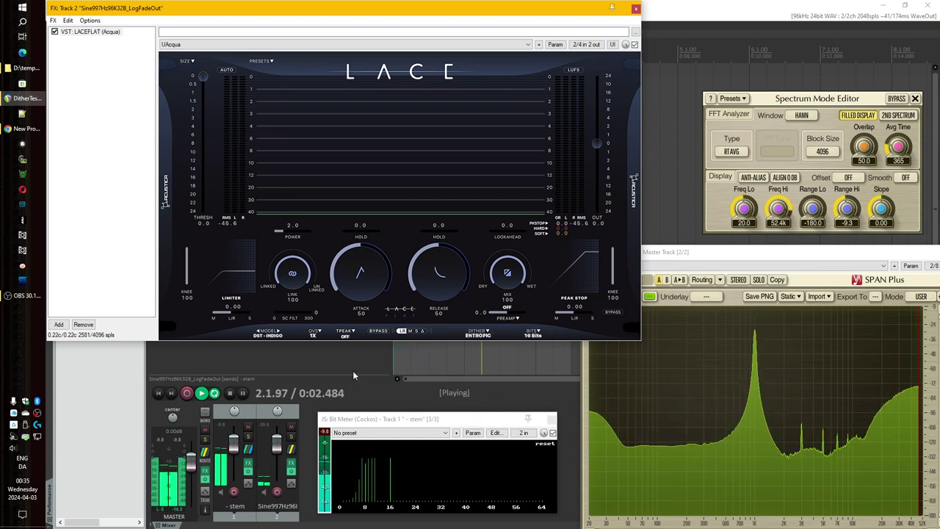
{"action": "left_click", "coordinate": [475, 336]}
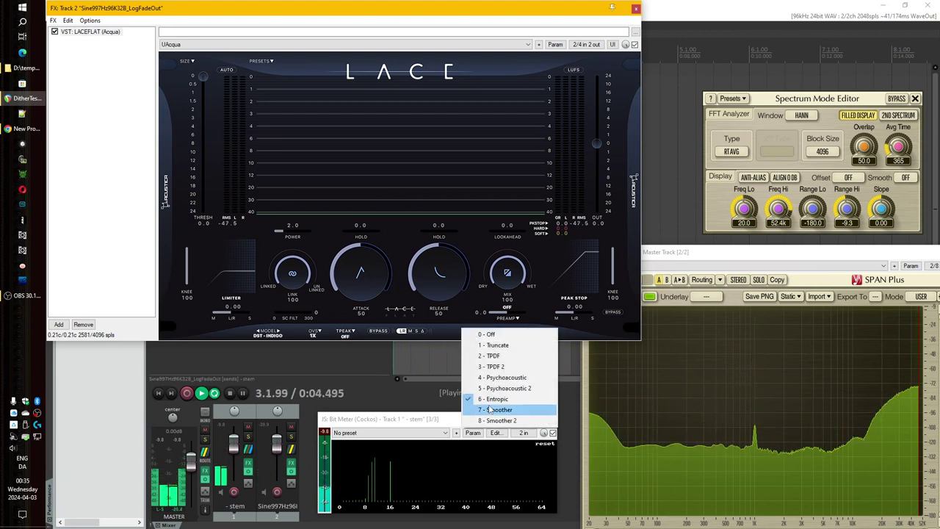
{"action": "left_click", "coordinate": [490, 410]}
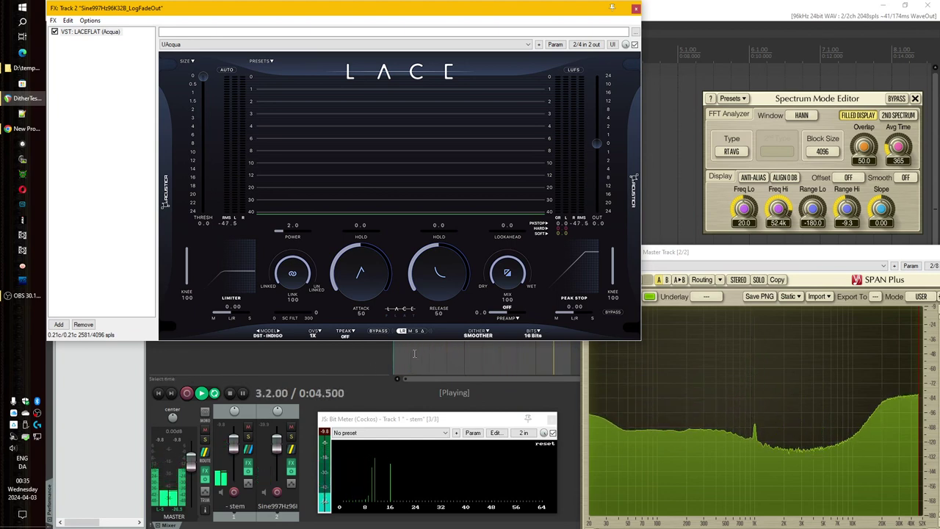
{"action": "left_click", "coordinate": [484, 338]}
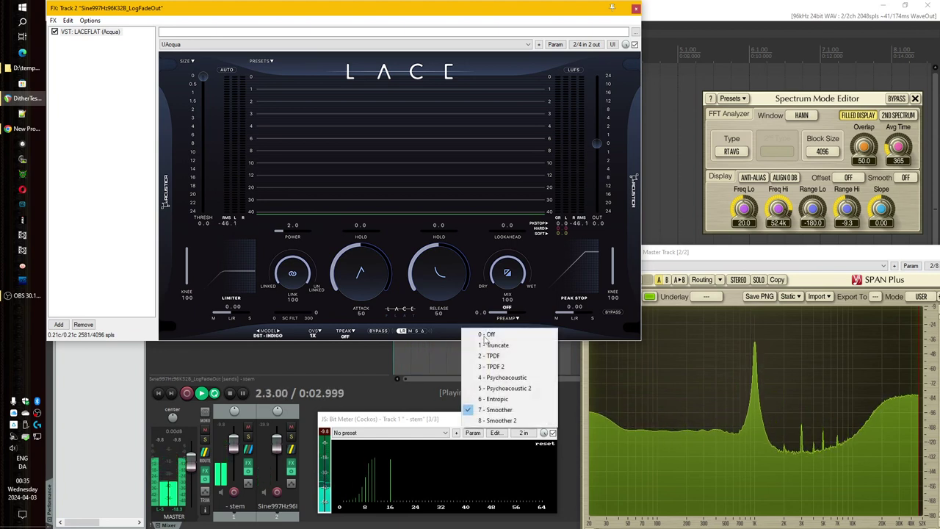
{"action": "left_click", "coordinate": [479, 422]}
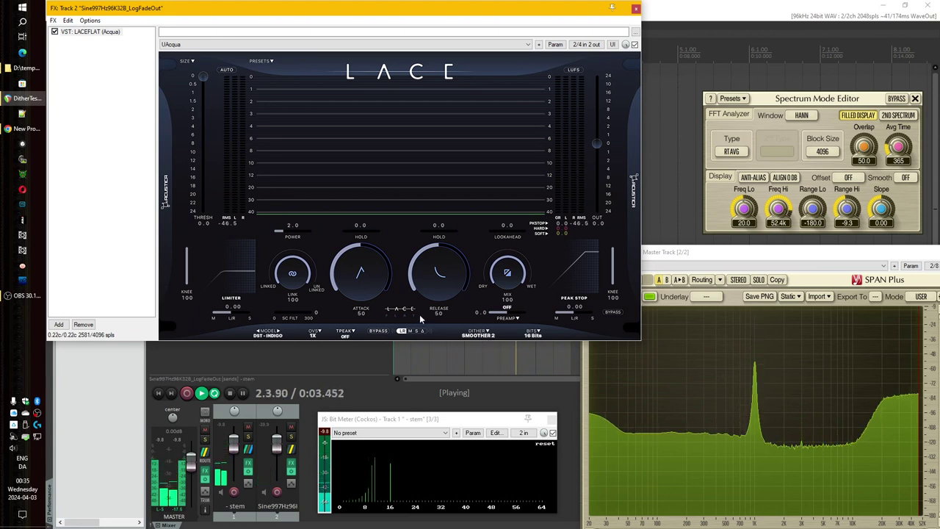
- Bypass the LACEFLAT plugin in the sine track's FX chain and set its dither to Off
{"action": "left_click", "coordinate": [54, 32]}
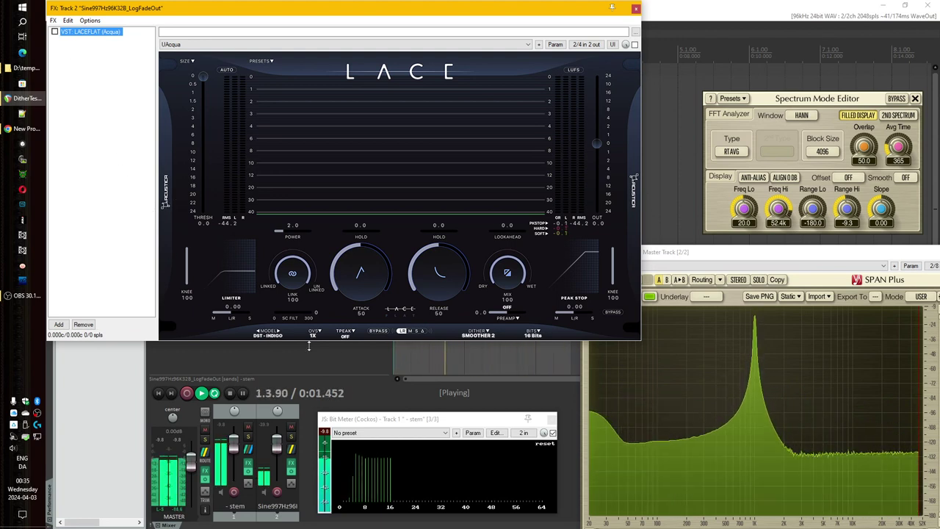
{"action": "left_click", "coordinate": [474, 335]}
{"action": "left_click", "coordinate": [481, 333]}
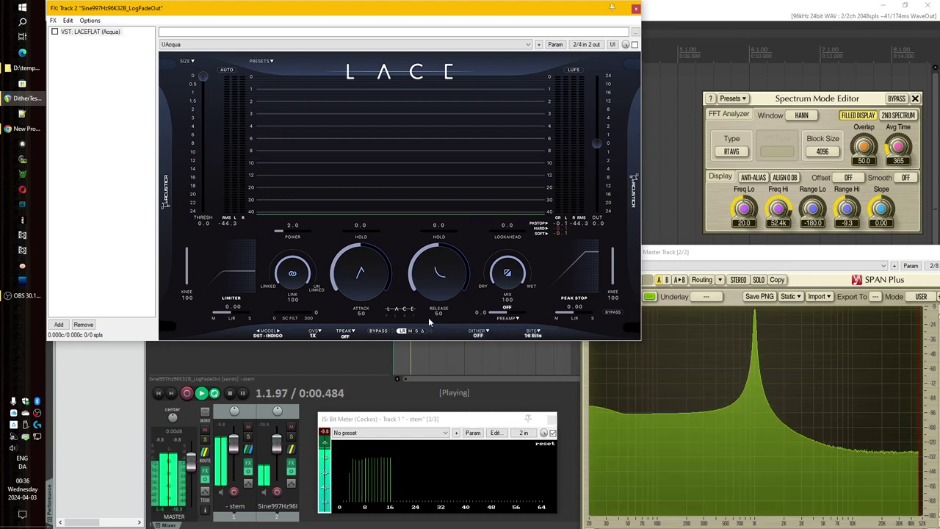
- Set LACE's dither bit depth to 8 bits and re-enable the LACEFLAT plugin
{"action": "left_click", "coordinate": [532, 333]}
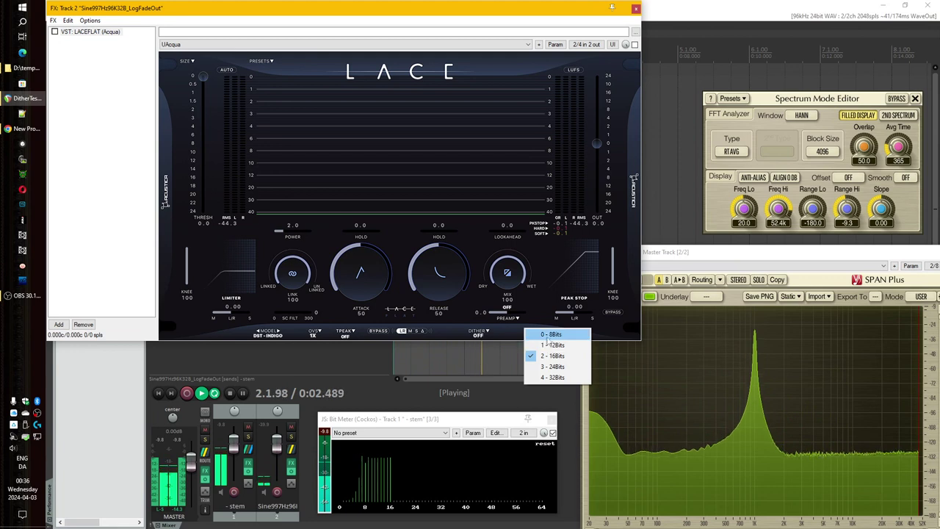
{"action": "left_click", "coordinate": [550, 334]}
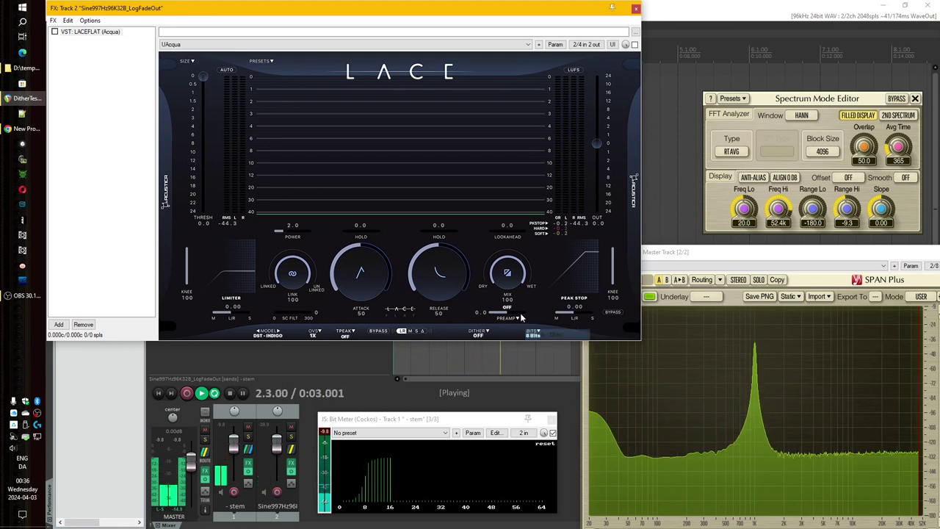
{"action": "left_click", "coordinate": [54, 32]}
{"action": "left_click", "coordinate": [55, 32]}
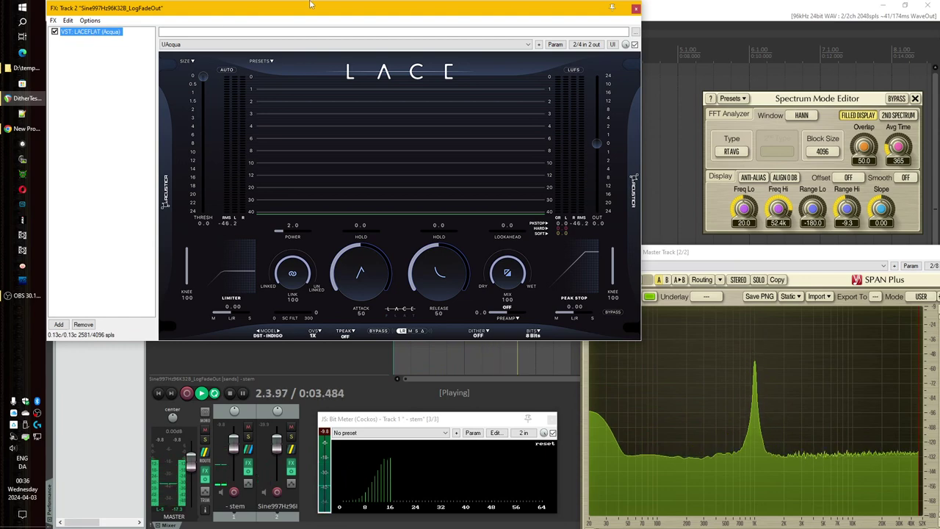
- Set the BitReducer resolution to 8 bits in the stem track's FX chain and return to the LACE window
{"action": "left_click_drag", "start_coordinate": [329, 5], "coordinate": [376, 129]}
{"action": "left_click", "coordinate": [312, 70]}
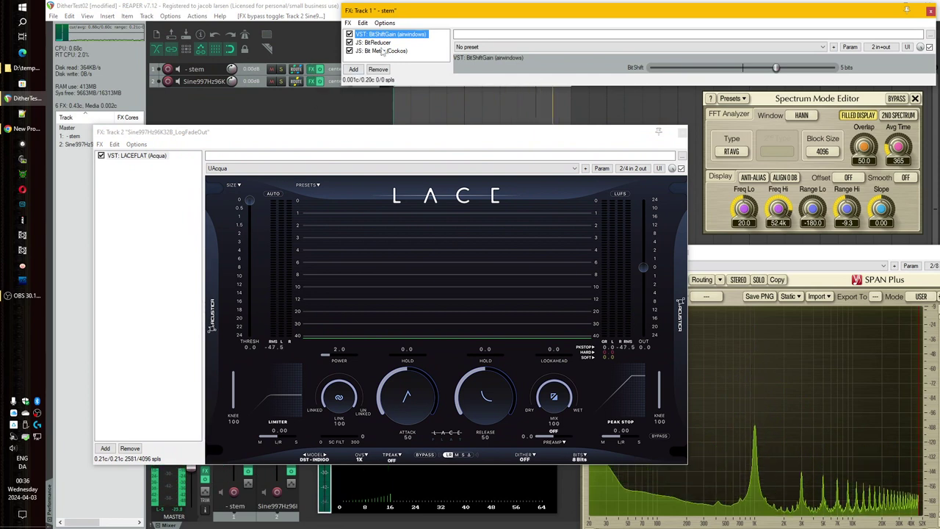
{"action": "left_click", "coordinate": [376, 42]}
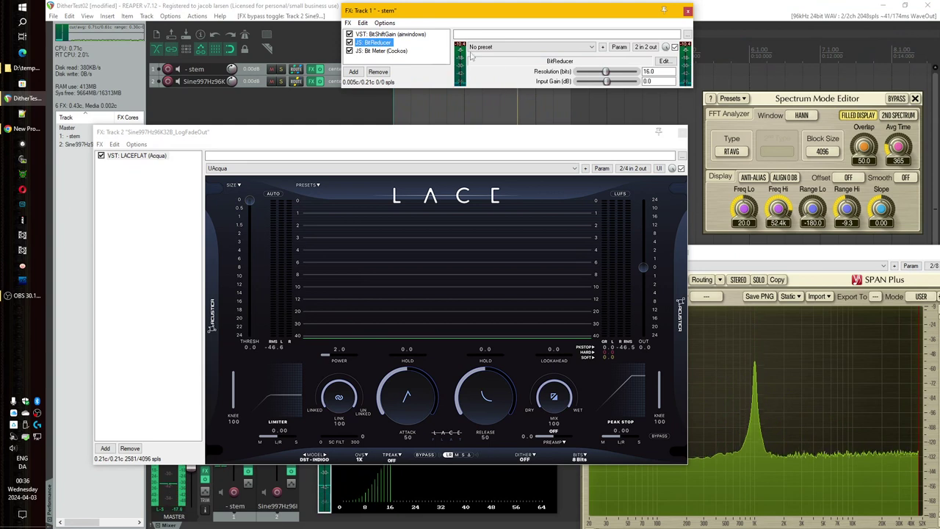
{"action": "left_click", "coordinate": [647, 71]}
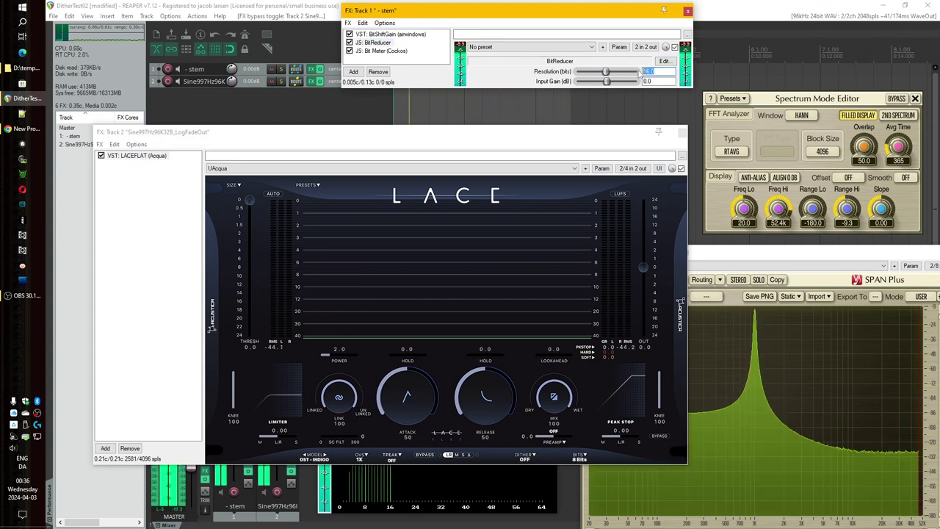
{"action": "type", "text": "8"}
{"action": "key", "text": "Return"}
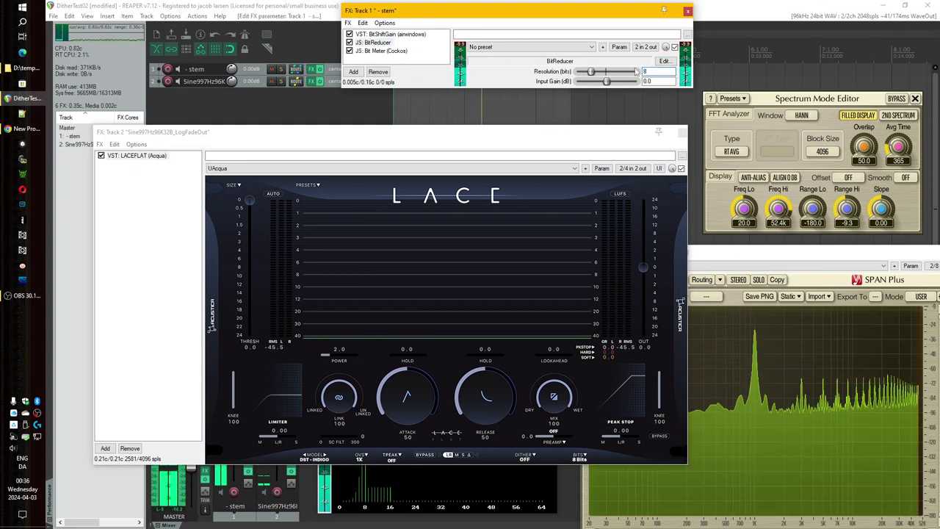
{"action": "left_click", "coordinate": [688, 11]}
{"action": "left_click_drag", "start_coordinate": [402, 134], "coordinate": [356, 9]}
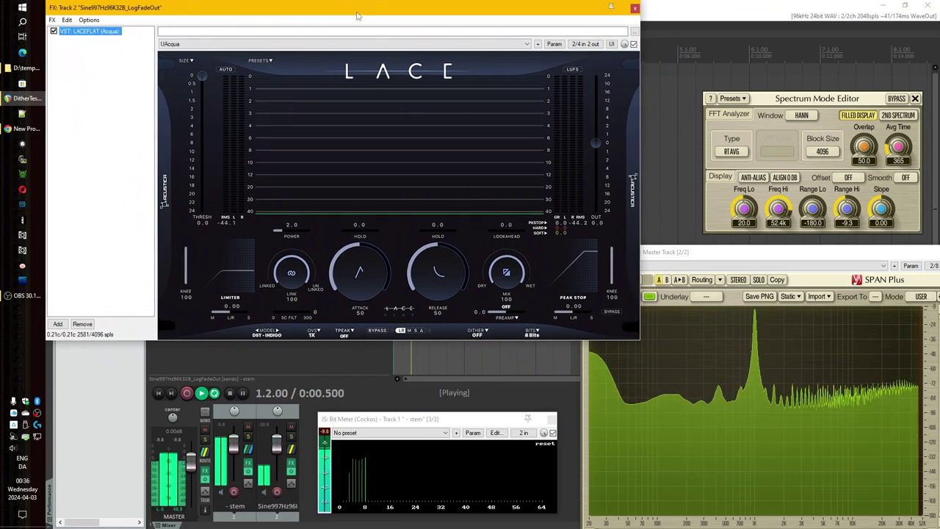
- Switch the 8-bit dither in LACE through Truncate, TPDF and TPDF 2, comparing each one's spectrum
{"action": "left_click", "coordinate": [477, 334]}
{"action": "left_click", "coordinate": [493, 344]}
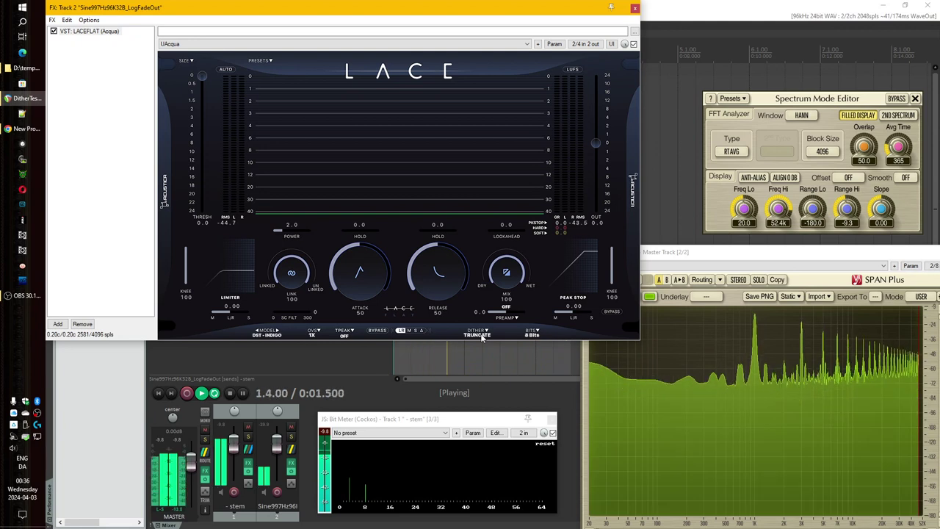
{"action": "left_click", "coordinate": [481, 337]}
{"action": "left_click", "coordinate": [484, 354]}
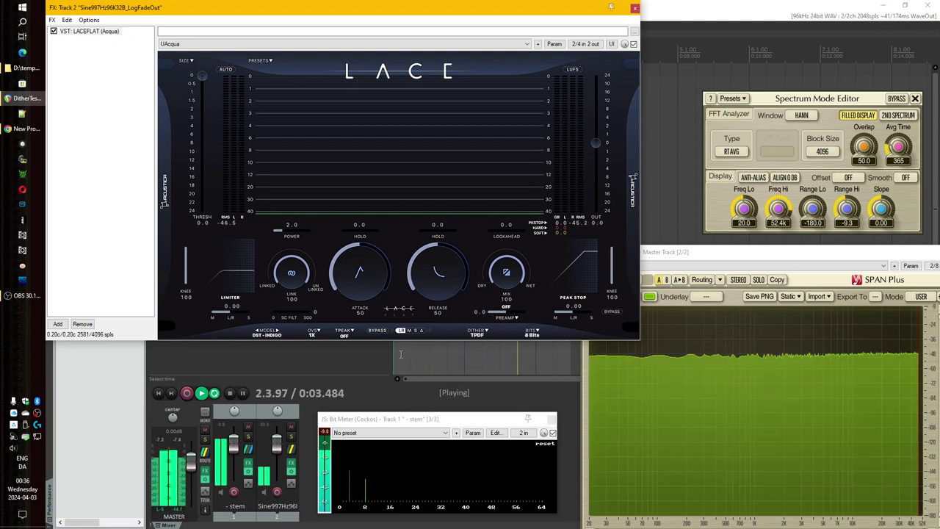
{"action": "left_click", "coordinate": [478, 335]}
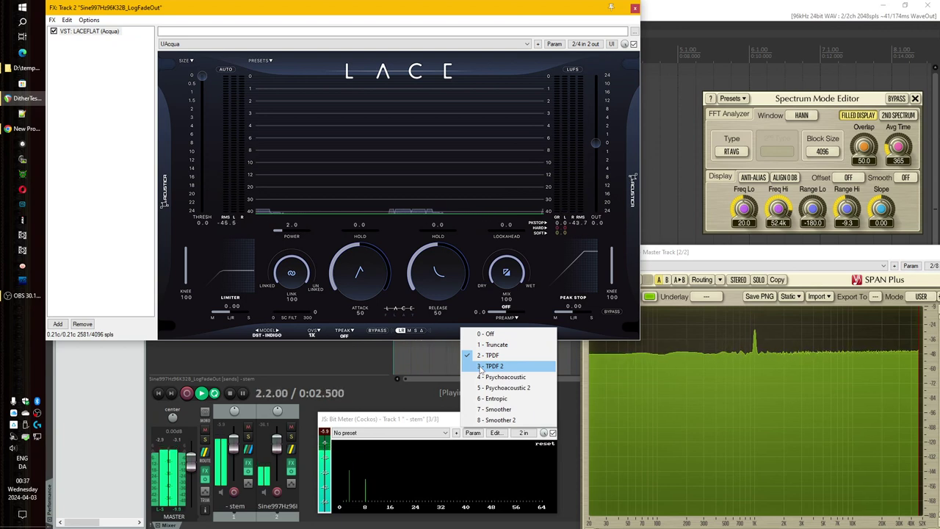
{"action": "left_click", "coordinate": [481, 369]}
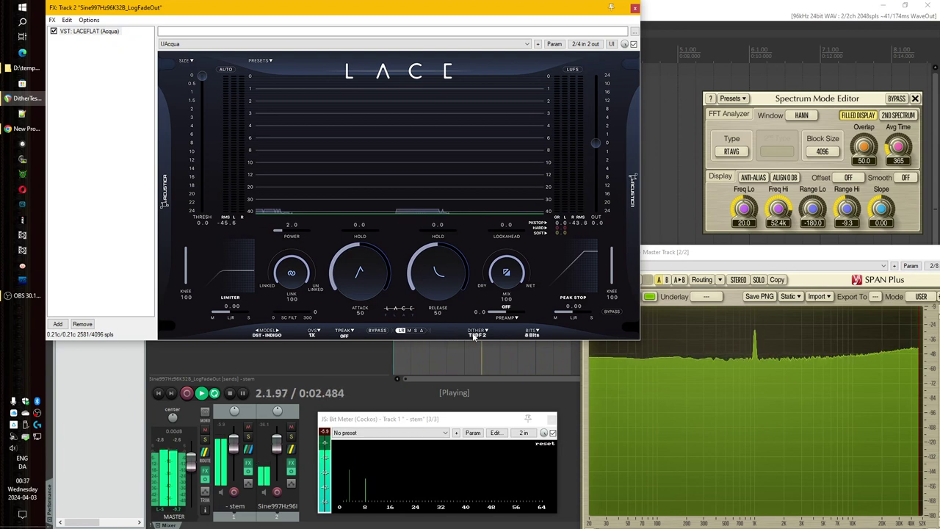
- Switch the 8-bit dither to Psychoacoustic and Psychoacoustic 2, comparing their noise shaping in the spectrum
{"action": "left_click", "coordinate": [475, 334]}
{"action": "left_click", "coordinate": [476, 376]}
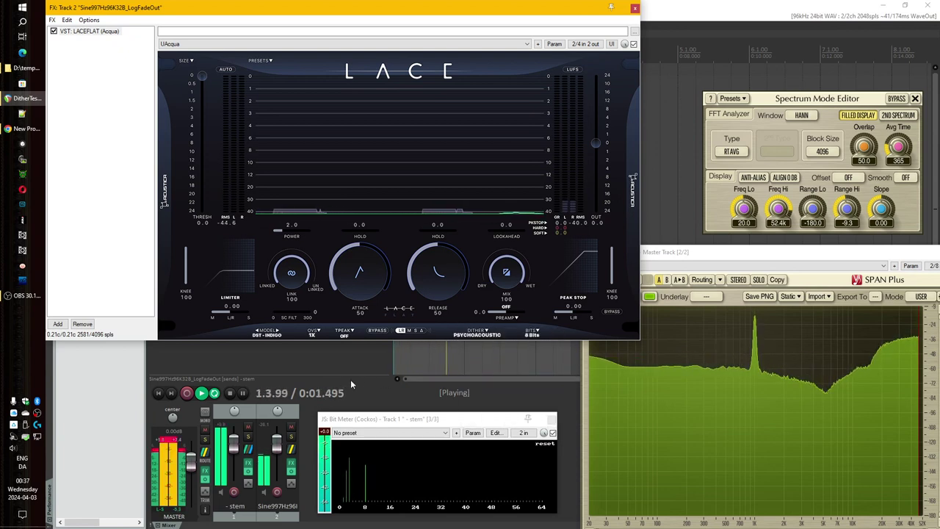
{"action": "left_click", "coordinate": [476, 336]}
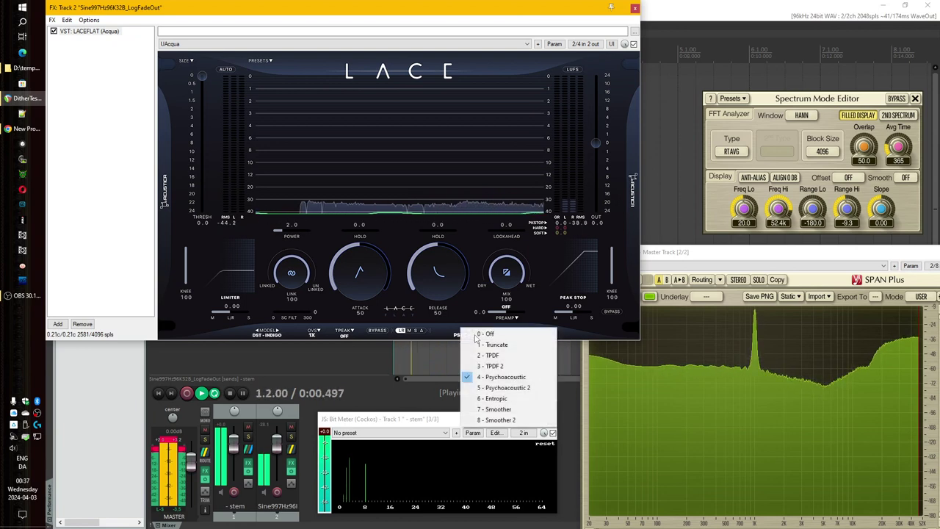
{"action": "left_click", "coordinate": [480, 388]}
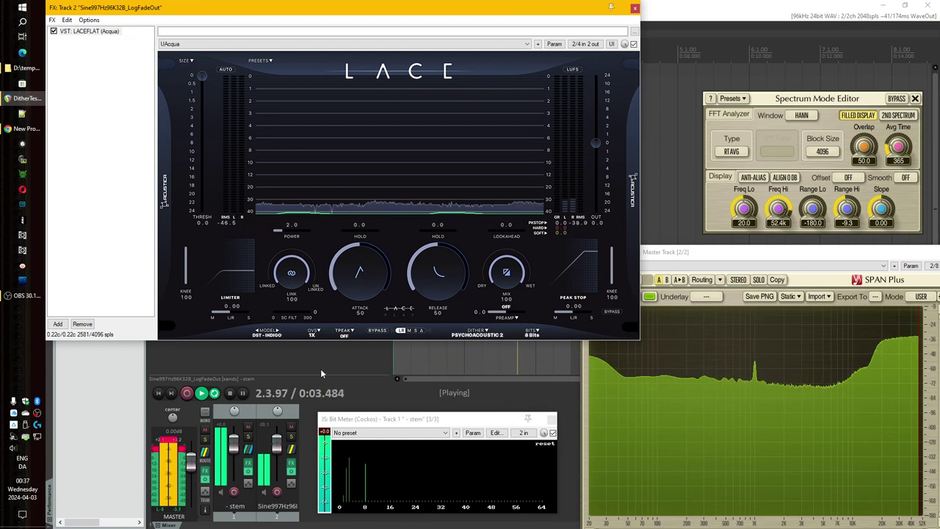
- Switch the 8-bit dither in LACE through Entropic, Smoother and Smoother 2, comparing each one's spectrum
{"action": "left_click", "coordinate": [480, 335]}
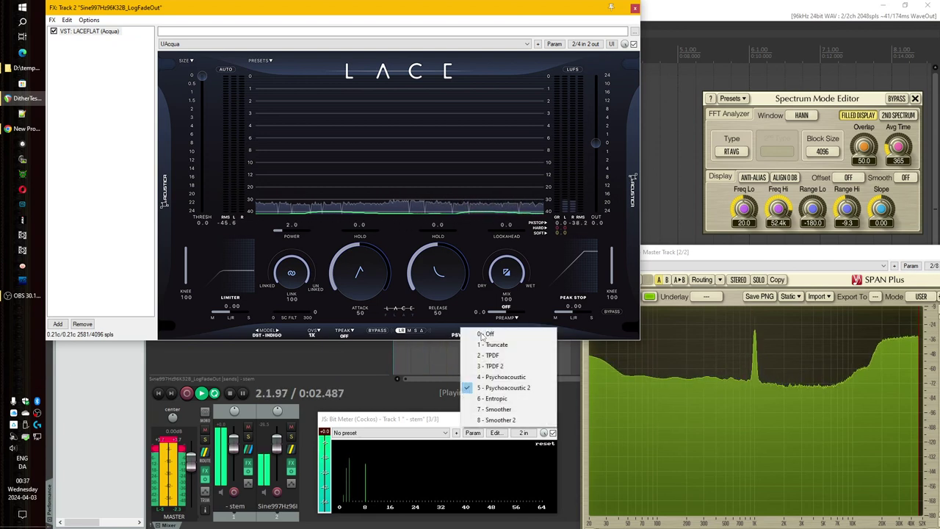
{"action": "left_click", "coordinate": [479, 399]}
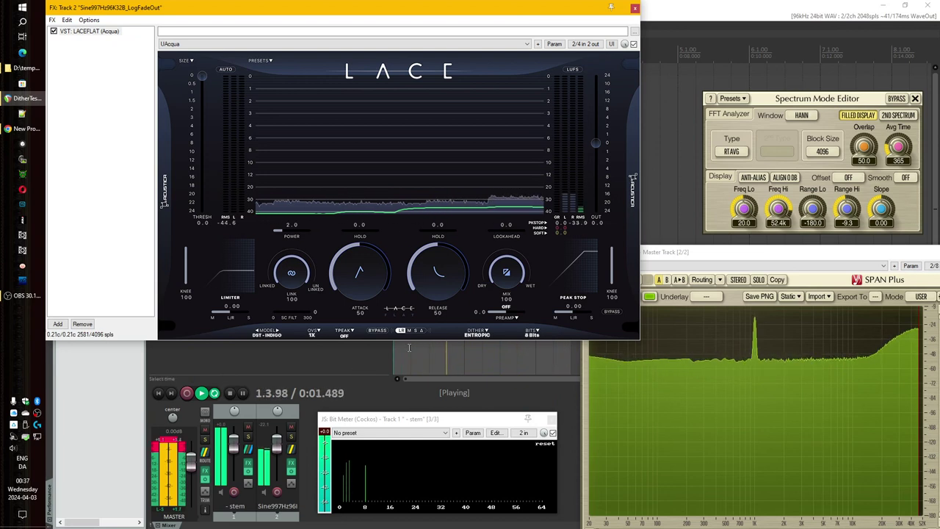
{"action": "left_click", "coordinate": [477, 333]}
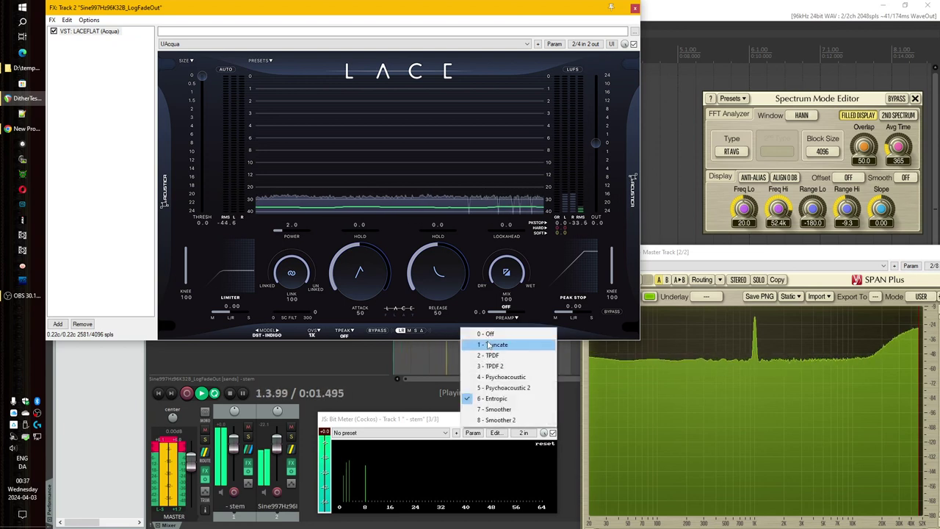
{"action": "left_click", "coordinate": [483, 410]}
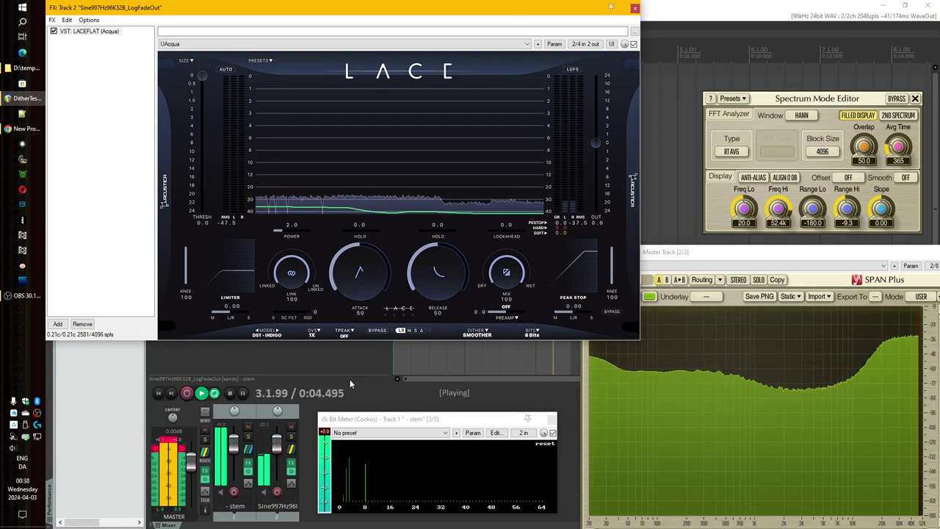
{"action": "left_click", "coordinate": [482, 335]}
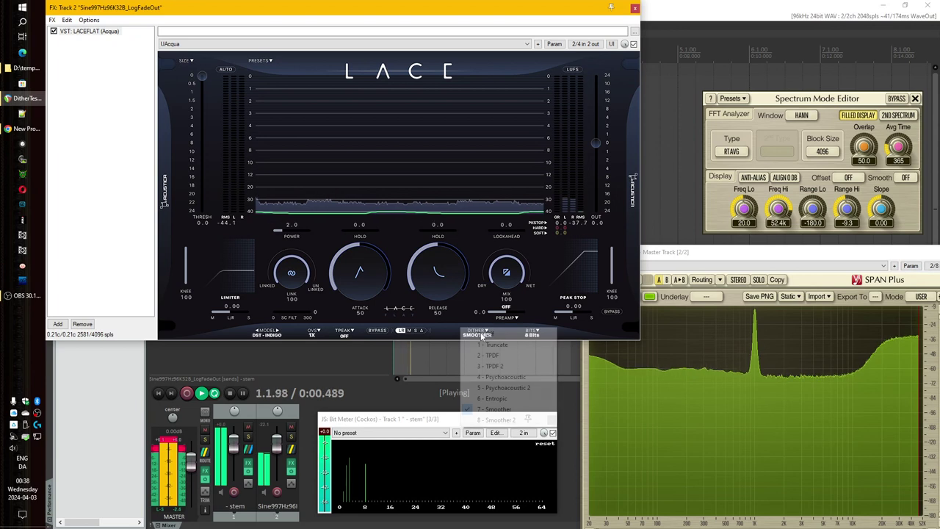
{"action": "left_click", "coordinate": [484, 420]}
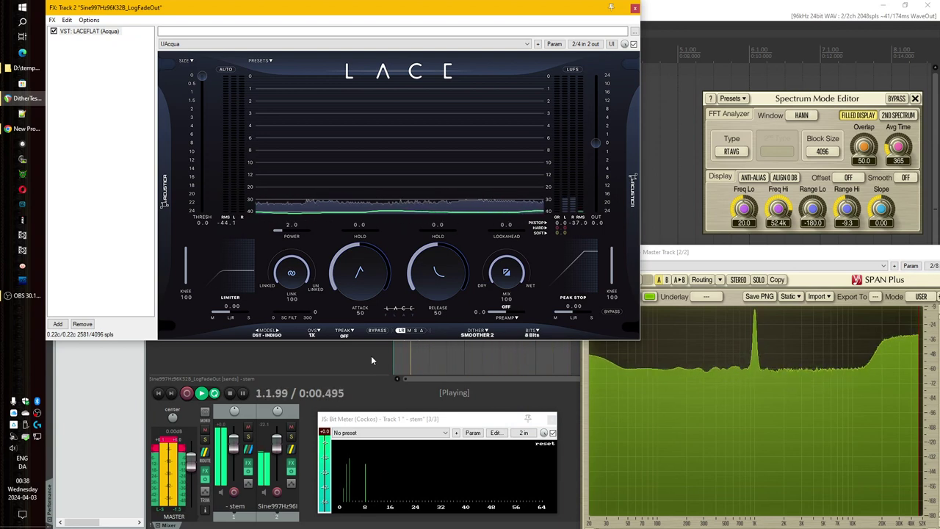
- Turn LACE's dither off and disable the LACEFLAT plugin to check the undithered 8-bit spectrum, ending with playback stopped
{"action": "left_click", "coordinate": [487, 336]}
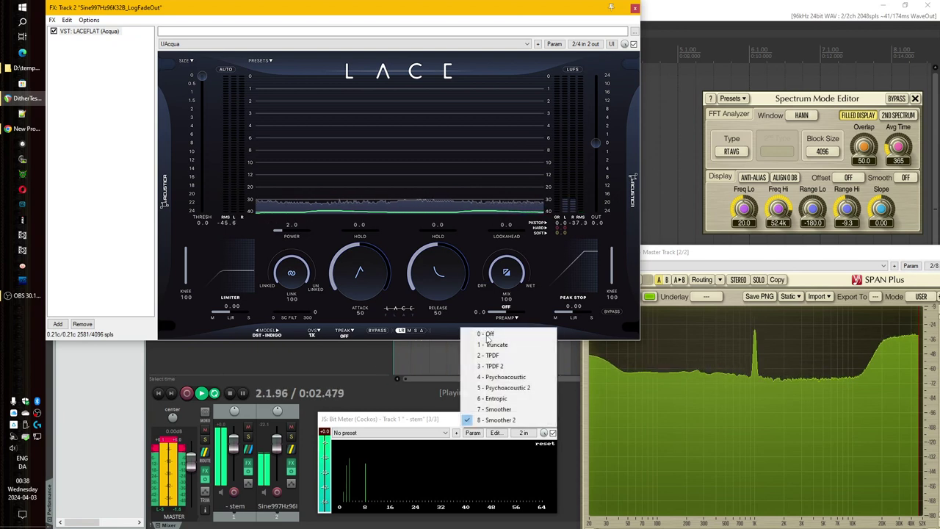
{"action": "left_click", "coordinate": [487, 334]}
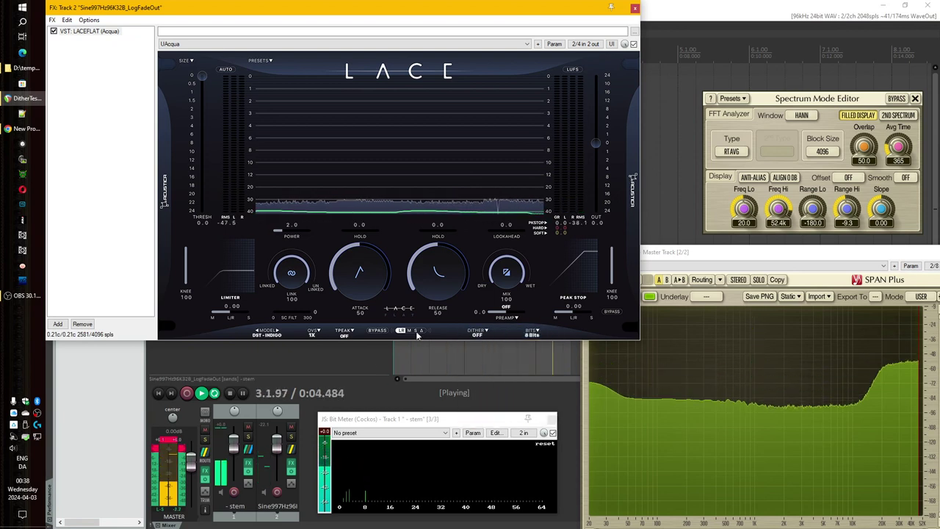
{"action": "left_click", "coordinate": [53, 31]}
{"action": "left_click", "coordinate": [315, 360]}
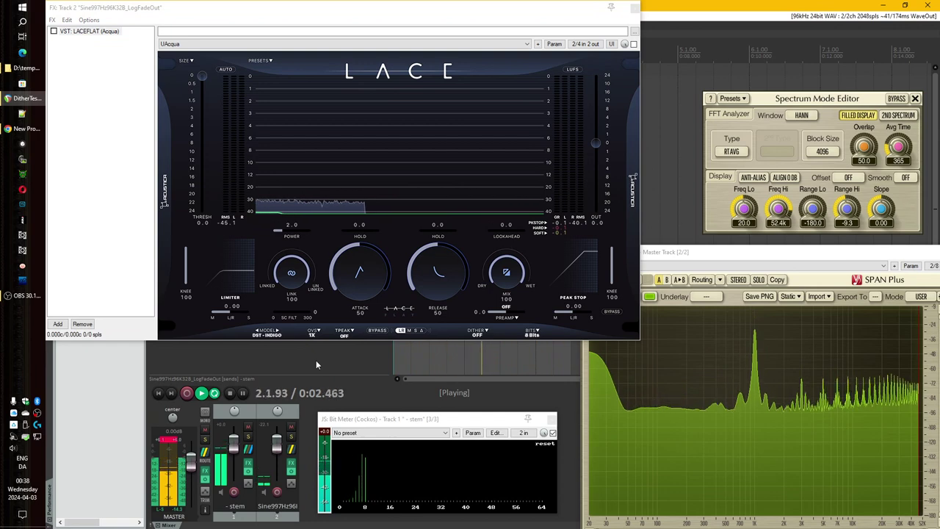
{"action": "key", "text": "space"}
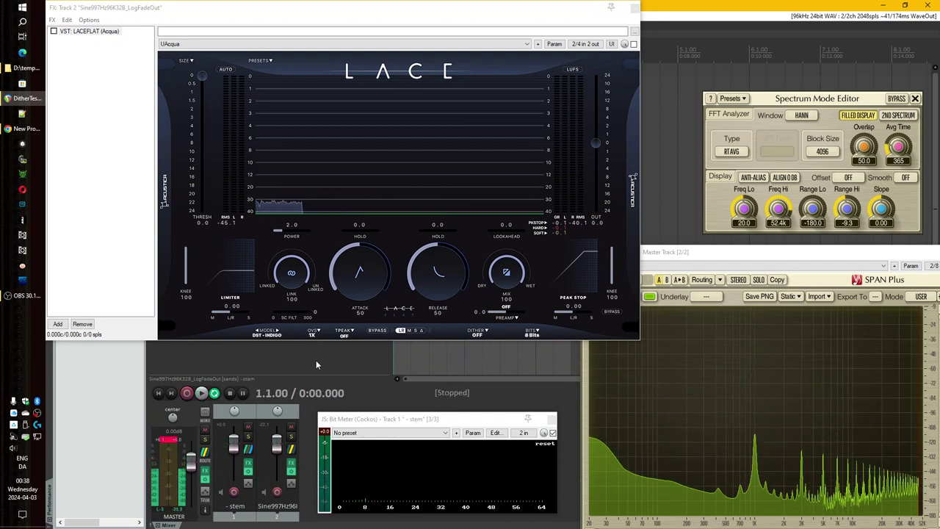